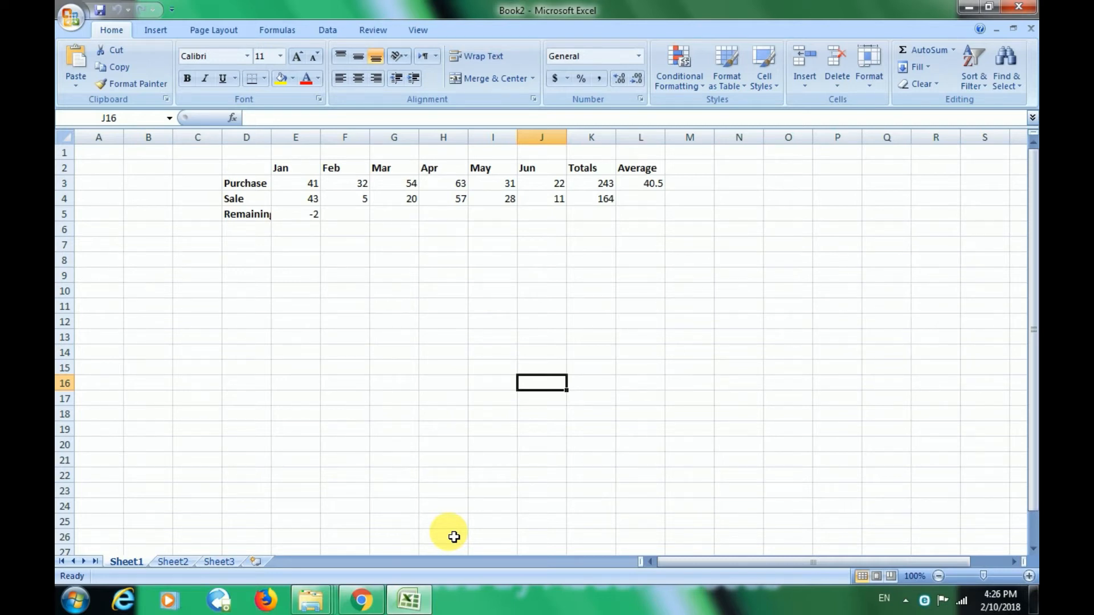
Examine the January Remaining formula in E5 and the January Purchase and Sale cells it subtracts
{"action": "key", "text": "Left"}
{"action": "key", "text": "Left"}
{"action": "key", "text": "Left"}
{"action": "key", "text": "Left"}
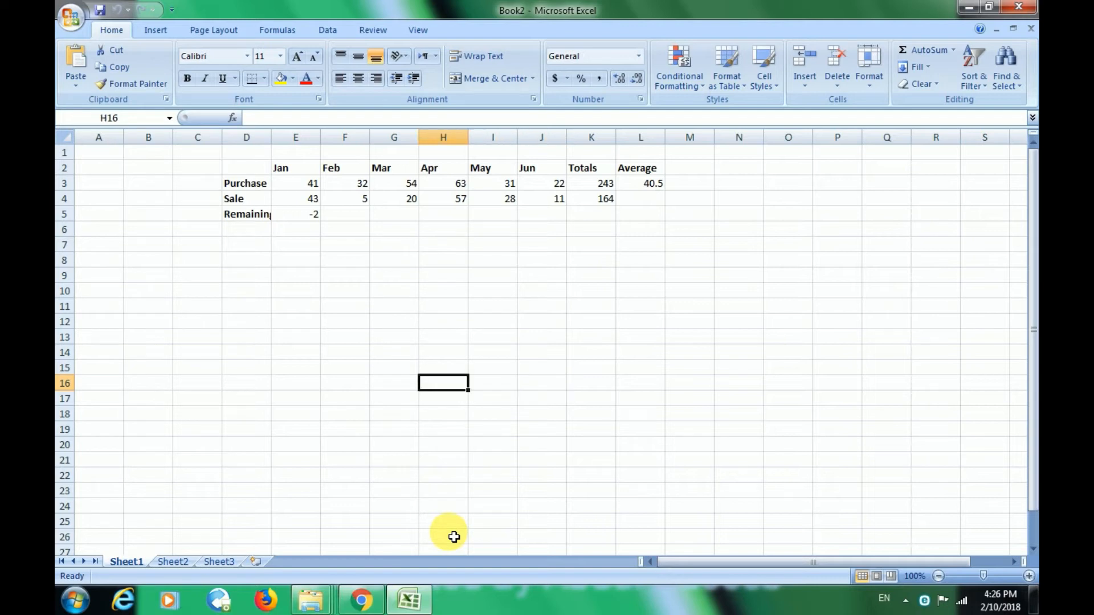
{"action": "key", "text": "Up"}
{"action": "key", "text": "Up"}
{"action": "key", "text": "Up"}
{"action": "key", "text": "Up"}
{"action": "key", "text": "Up"}
{"action": "key", "text": "Up"}
{"action": "key", "text": "Up"}
{"action": "key", "text": "Up"}
{"action": "key", "text": "Up"}
{"action": "key", "text": "Left"}
{"action": "key", "text": "Up"}
{"action": "key", "text": "Up"}
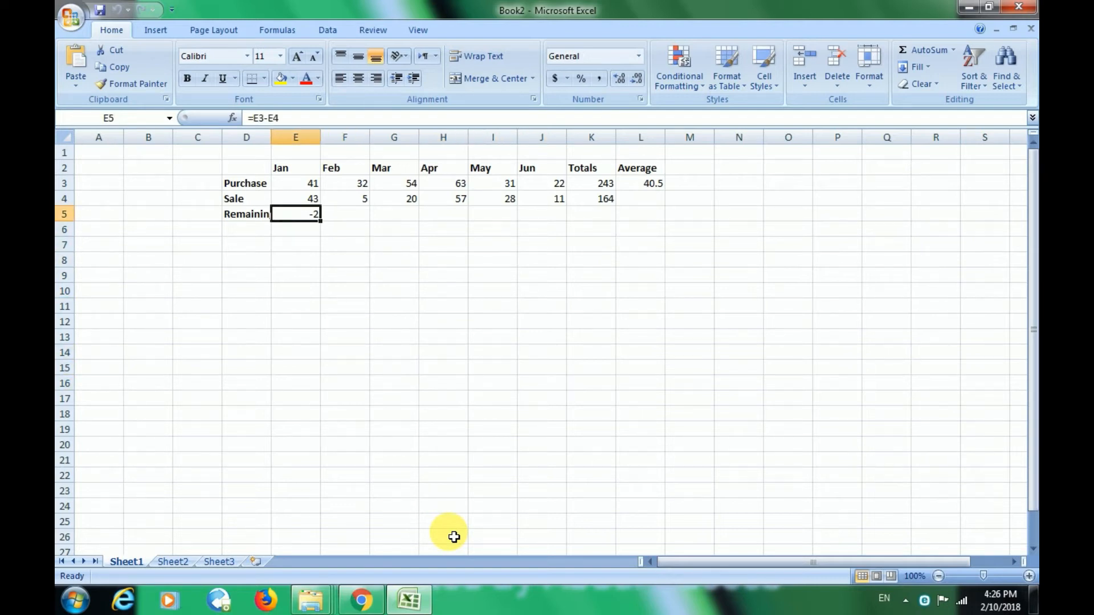
{"action": "key", "text": "Right"}
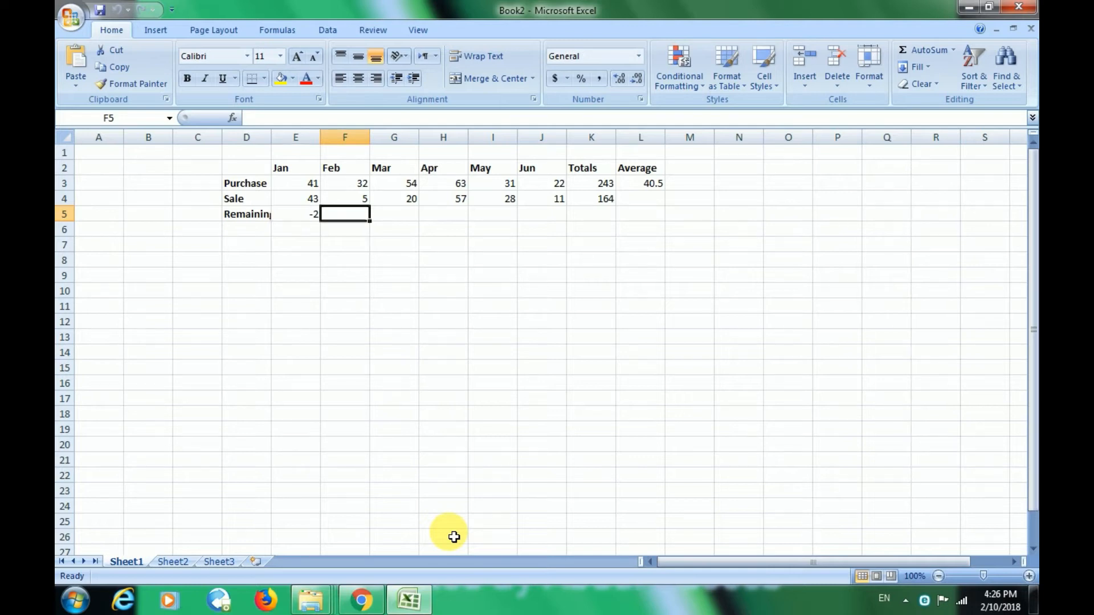
{"action": "key", "text": "Left"}
{"action": "key", "text": "Up"}
{"action": "key", "text": "Up"}
{"action": "key", "text": "Up"}
{"action": "key", "text": "Down"}
{"action": "key", "text": "Down"}
{"action": "key", "text": "Down"}
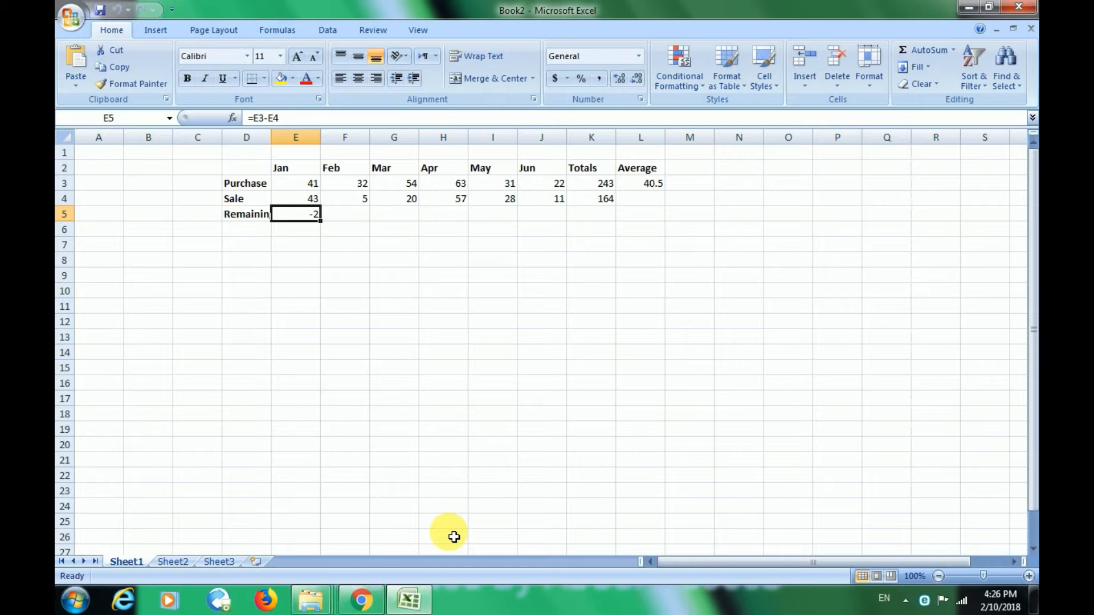
Review the Purchase and Sale figures month by month and recheck the Remaining formula in E5
{"action": "key", "text": "Up"}
{"action": "key", "text": "Right"}
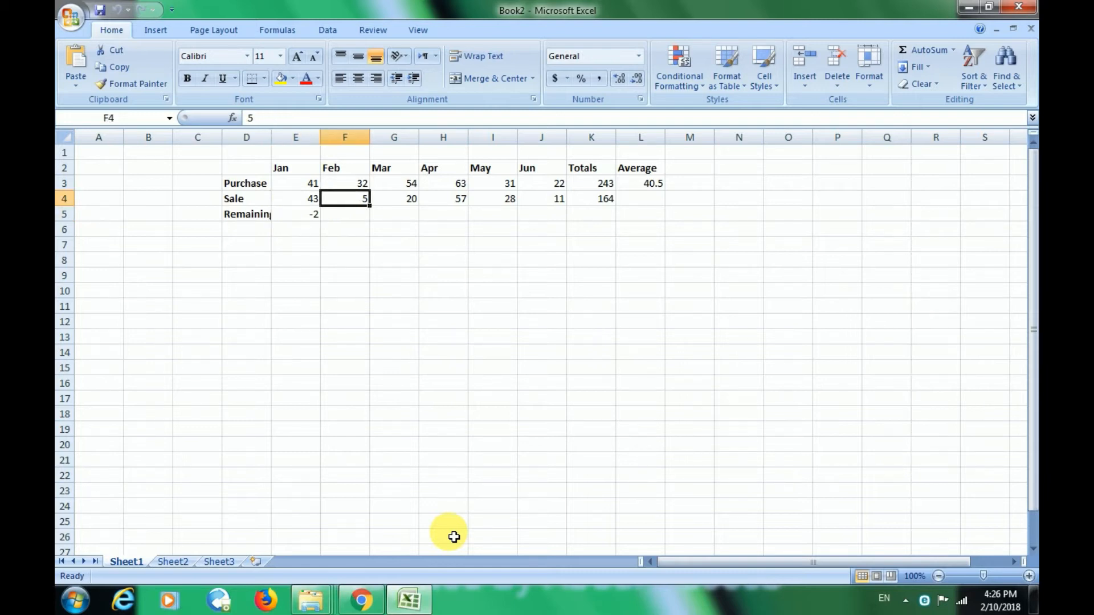
{"action": "key", "text": "Left"}
{"action": "key", "text": "Up"}
{"action": "key", "text": "Right"}
{"action": "key", "text": "Right"}
{"action": "key", "text": "Right"}
{"action": "key", "text": "Right"}
{"action": "key", "text": "Down"}
{"action": "key", "text": "Left"}
{"action": "key", "text": "Left"}
{"action": "key", "text": "Left"}
{"action": "key", "text": "Left"}
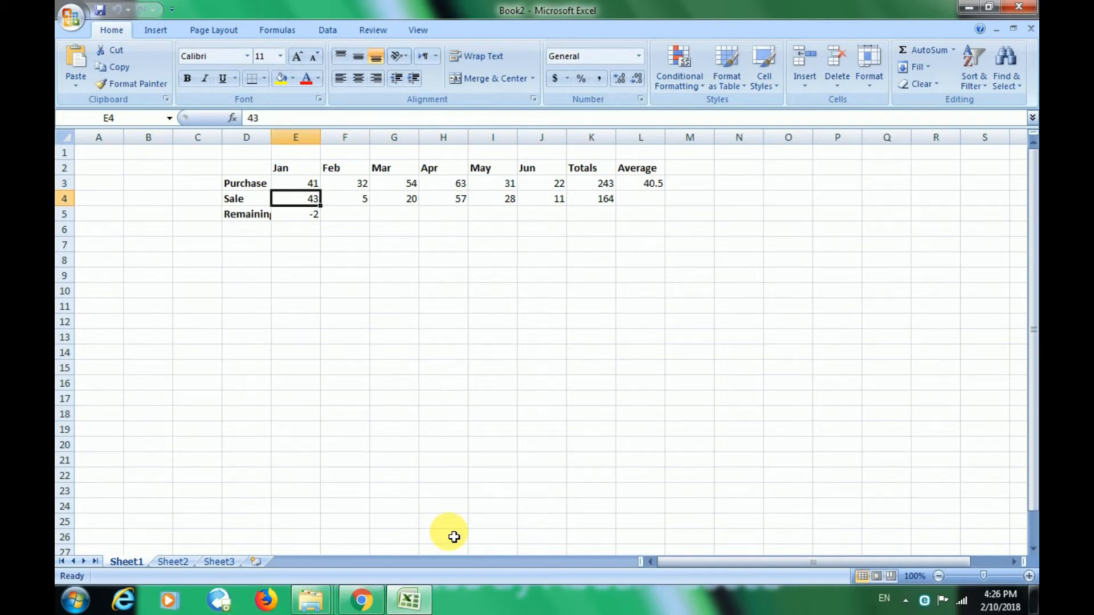
{"action": "key", "text": "Down"}
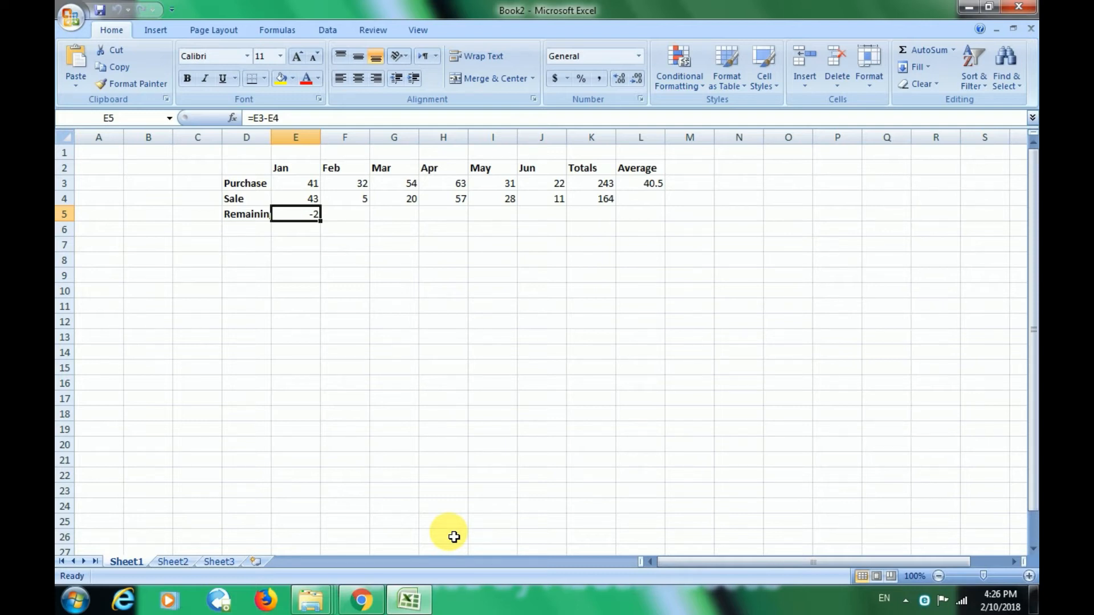
{"action": "key", "text": "Up"}
{"action": "key", "text": "Up"}
{"action": "key", "text": "Down"}
{"action": "key", "text": "Down"}
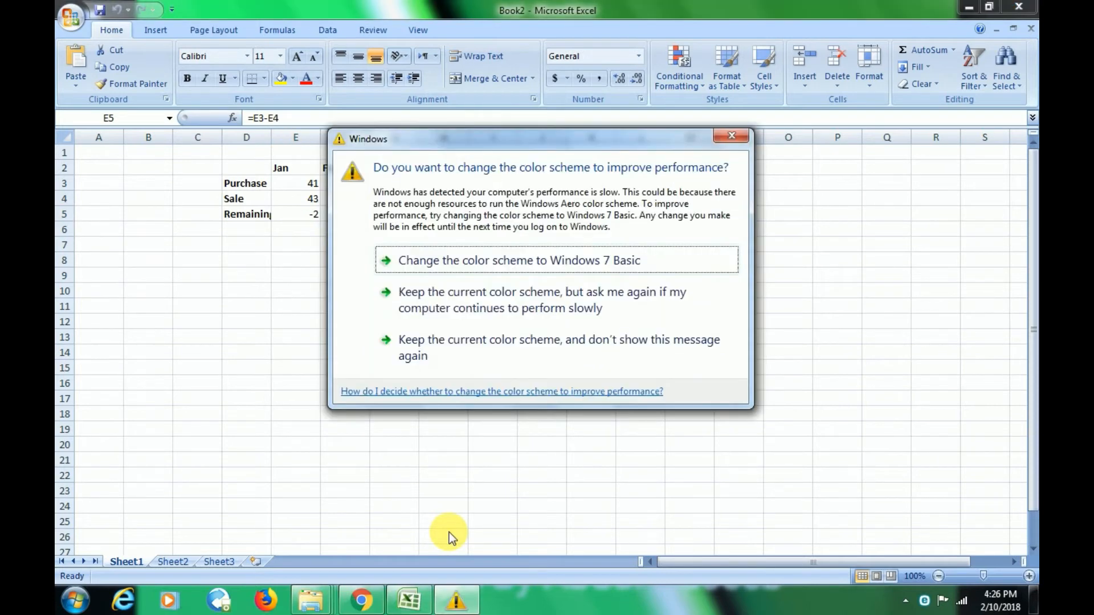
Close the Windows color scheme prompt and highlight the monthly figures in the Purchase and Sale rows
{"action": "left_click", "coordinate": [732, 139]}
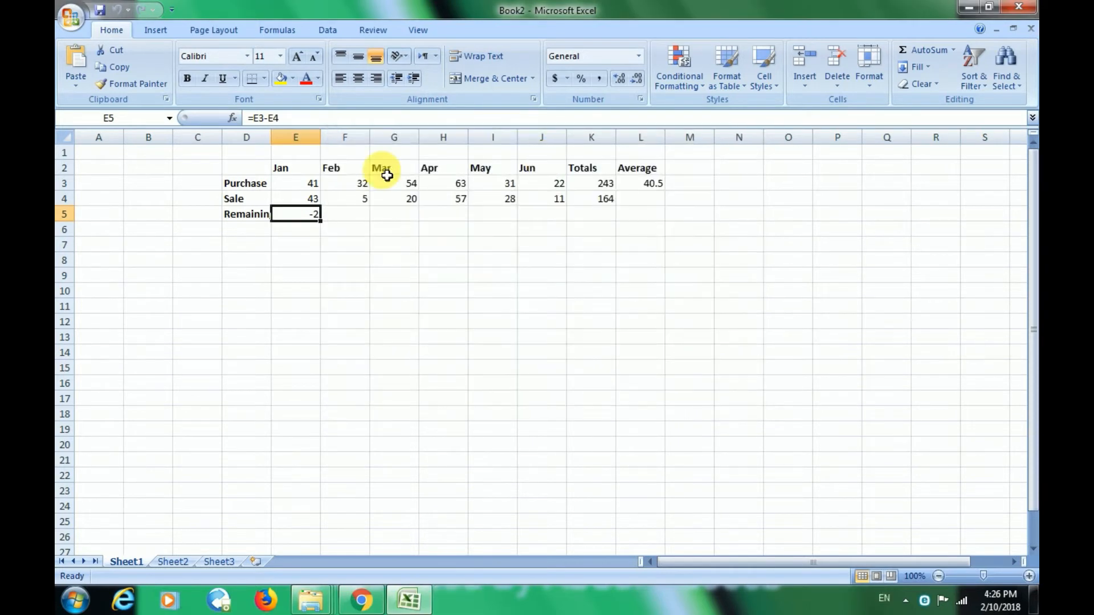
{"action": "left_click_drag", "start_coordinate": [298, 178], "coordinate": [602, 189]}
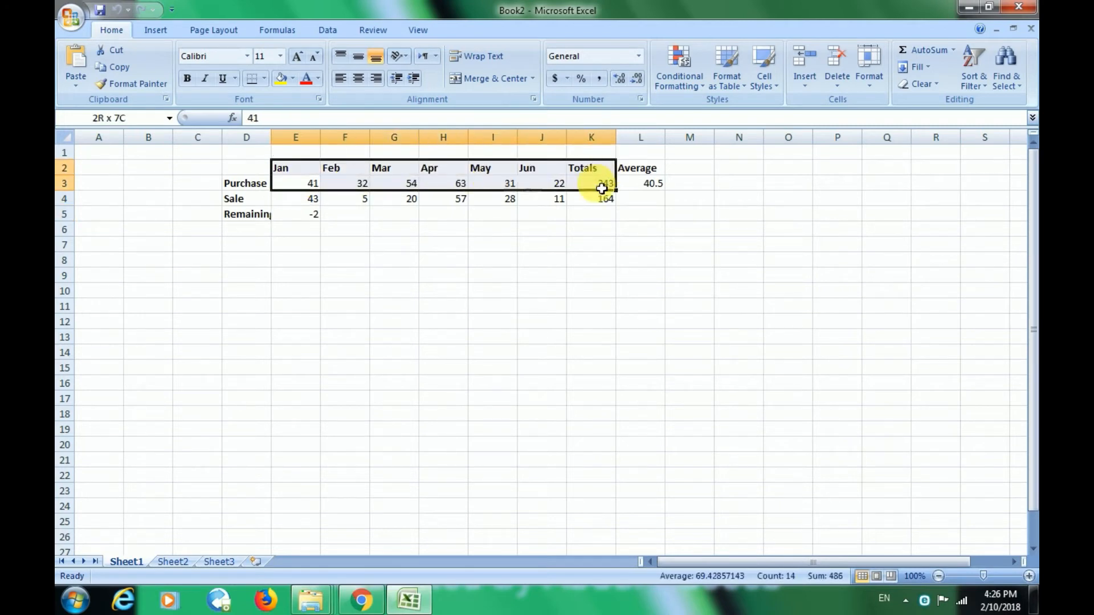
{"action": "left_click", "coordinate": [262, 215]}
{"action": "left_click_drag", "start_coordinate": [282, 199], "coordinate": [540, 200]}
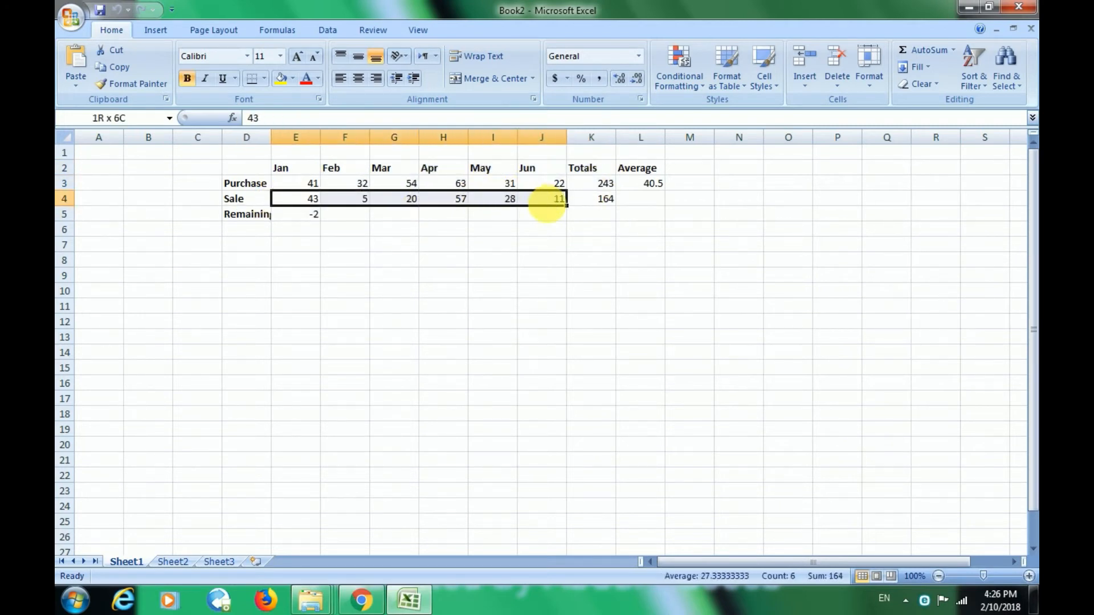
Fill the January Remaining formula from E5 across to the June column, covering F5:J5
{"action": "left_click", "coordinate": [481, 214]}
{"action": "left_click", "coordinate": [324, 215]}
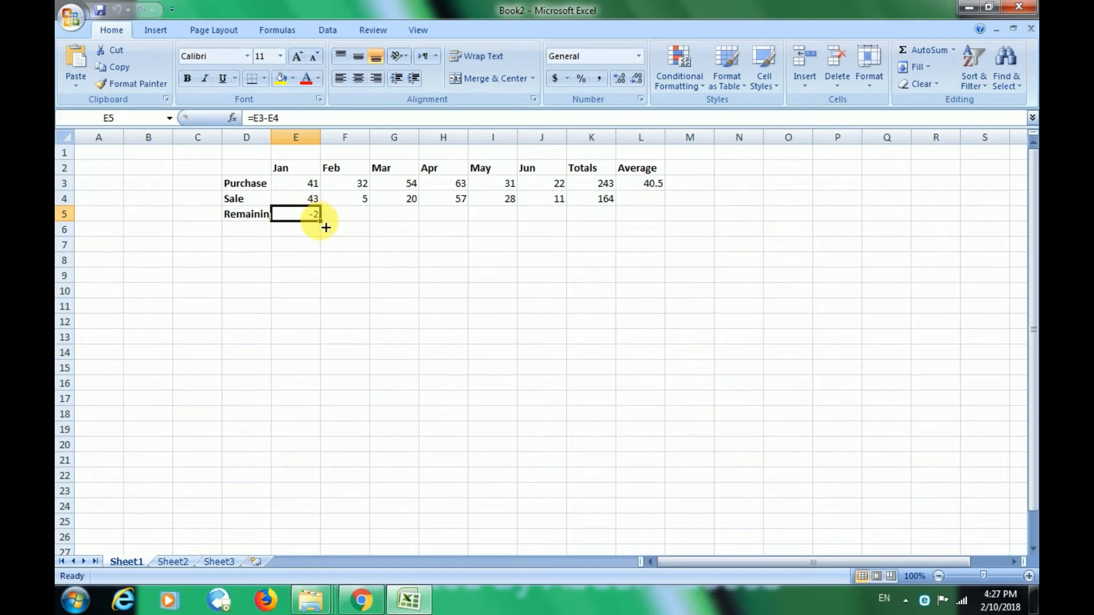
{"action": "left_click_drag", "start_coordinate": [325, 227], "coordinate": [550, 220]}
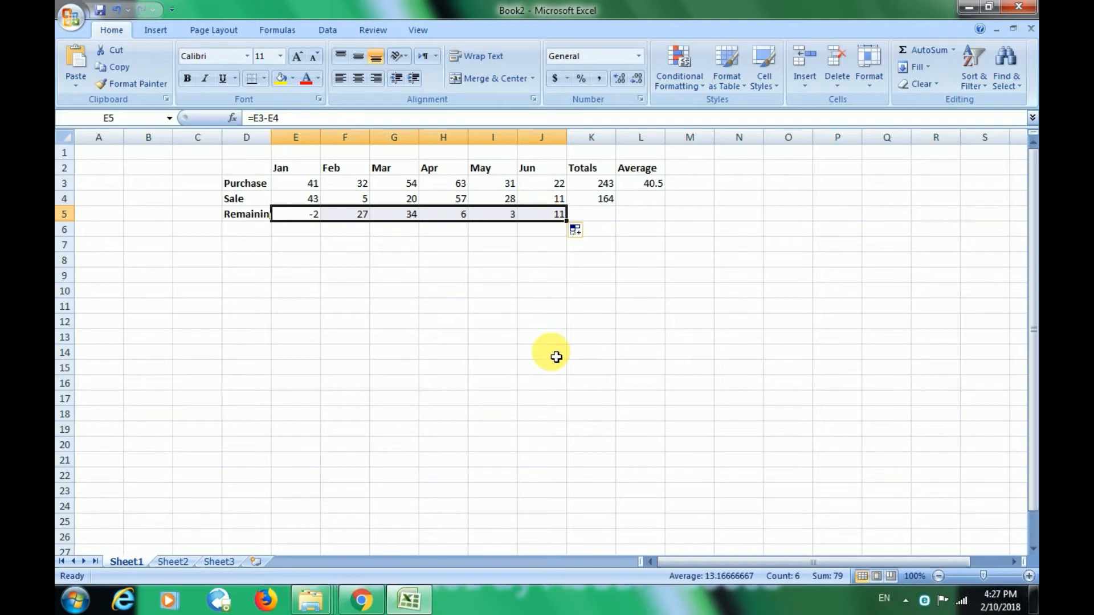
Check the filled Remaining formulas from January to May in row 5, closing the color scheme prompt
{"action": "left_click", "coordinate": [312, 220]}
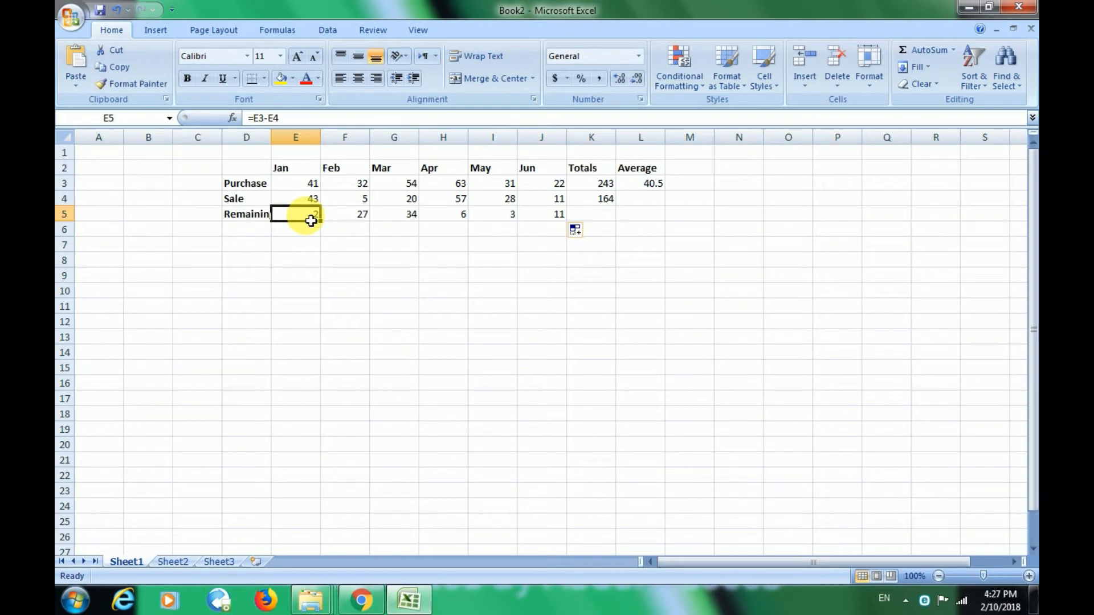
{"action": "key", "text": "Right"}
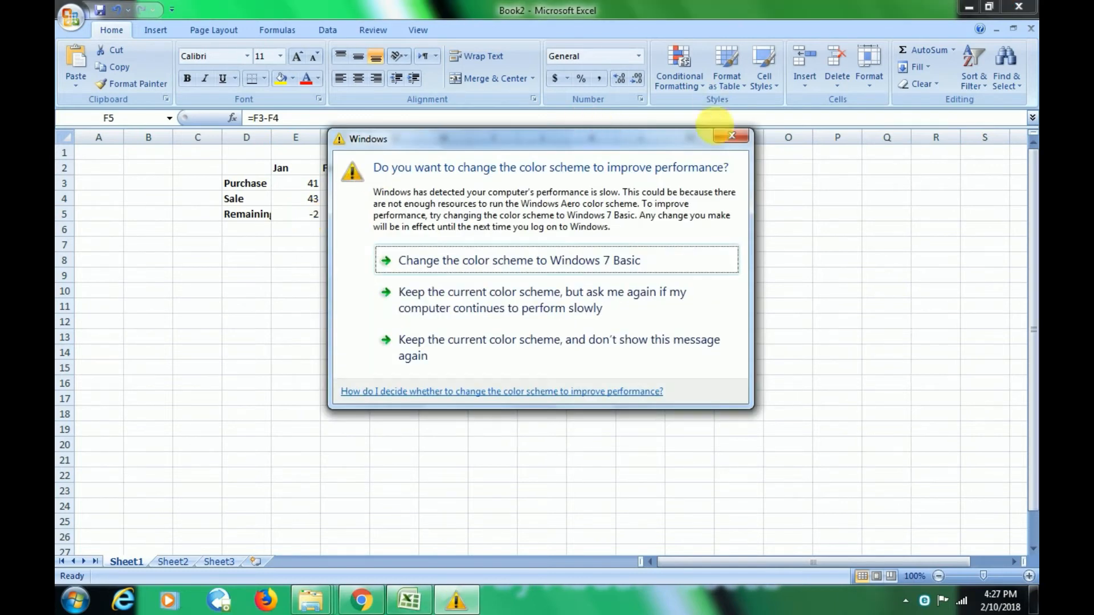
{"action": "left_click", "coordinate": [732, 135]}
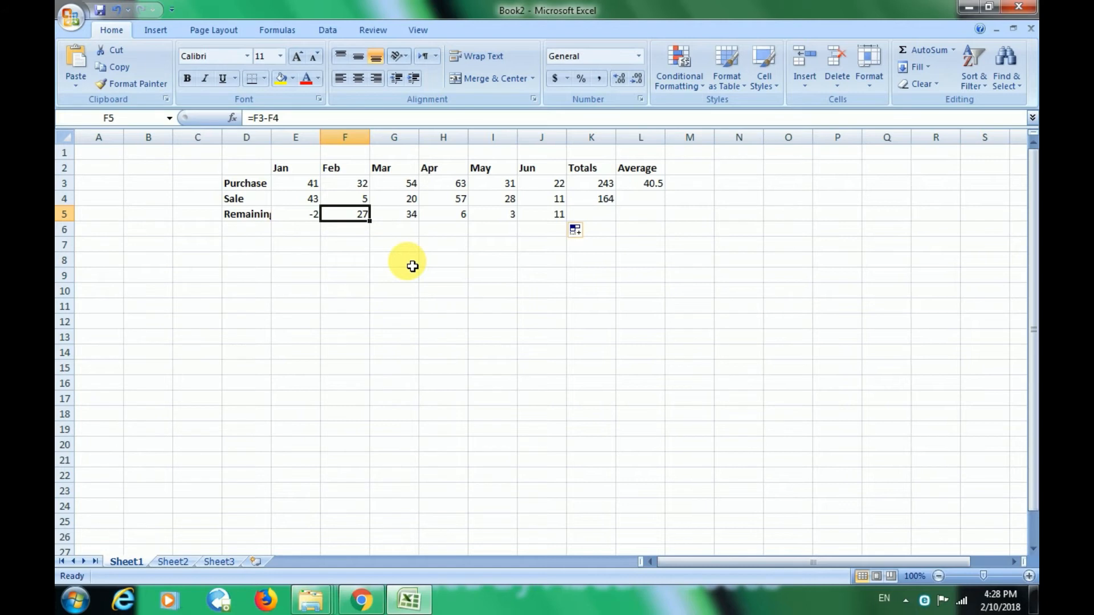
{"action": "key", "text": "Up"}
{"action": "key", "text": "Down"}
{"action": "key", "text": "Right"}
{"action": "key", "text": "Right"}
{"action": "key", "text": "Right"}
{"action": "key", "text": "Right"}
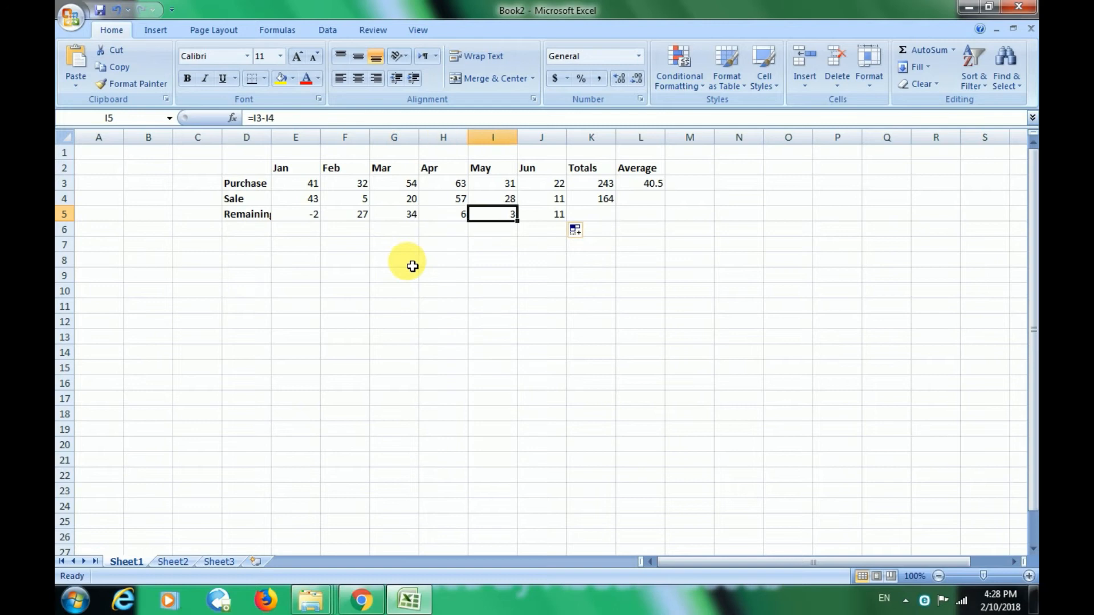
Fill the Sale total formula from K4 down to K5 for the Remaining row
{"action": "key", "text": "Right"}
{"action": "key", "text": "Up"}
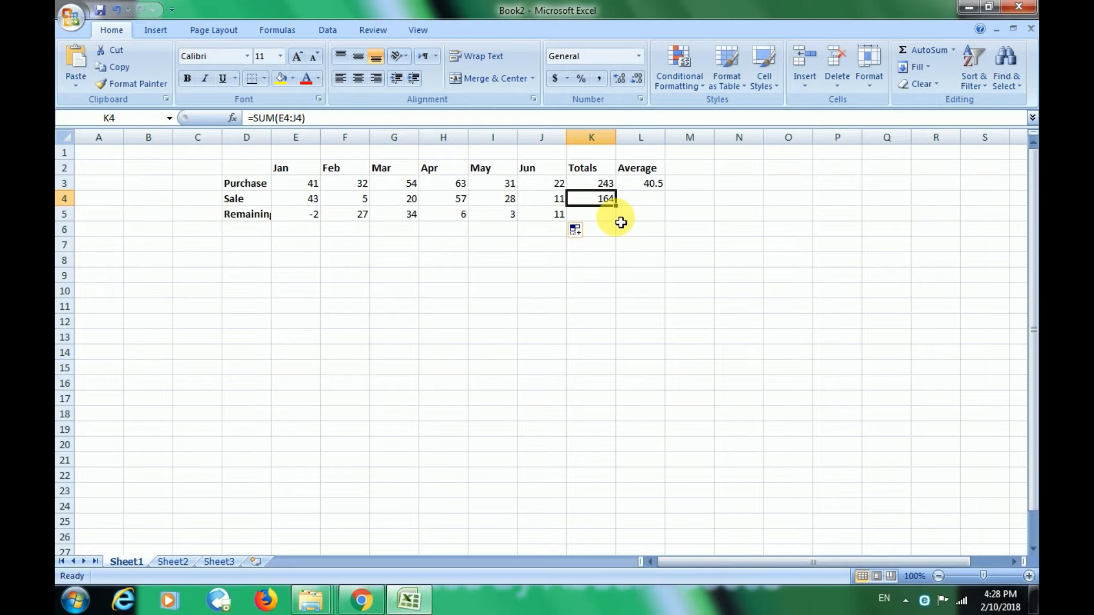
{"action": "left_click_drag", "start_coordinate": [623, 211], "coordinate": [621, 235]}
{"action": "left_click", "coordinate": [605, 260]}
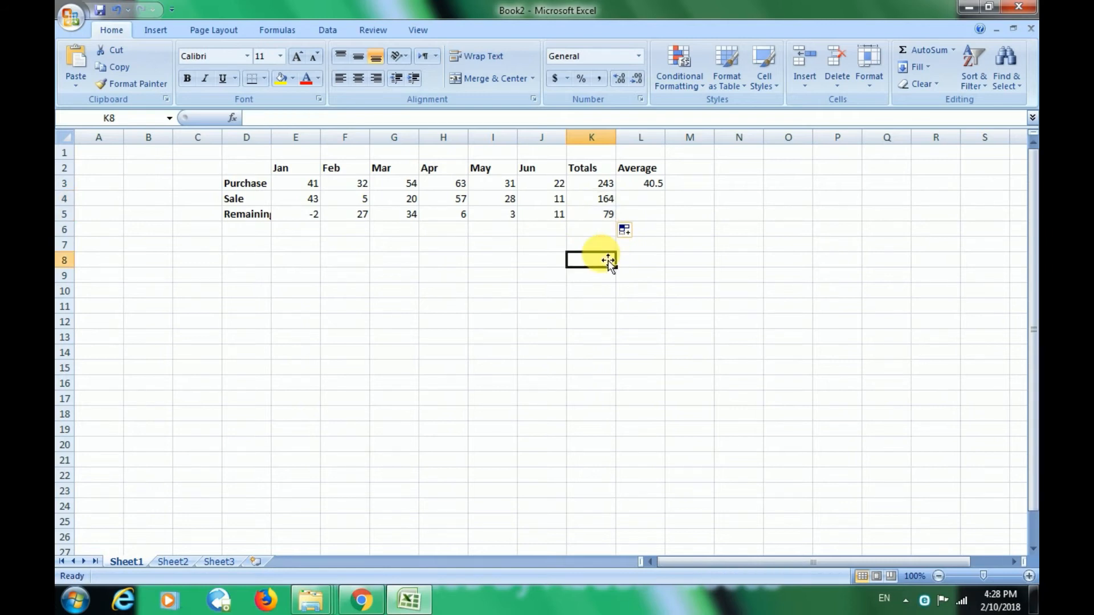
{"action": "left_click", "coordinate": [606, 229]}
{"action": "left_click", "coordinate": [604, 213]}
Fill the Average formula from L3 down to L5 for the Sale and Remaining rows
{"action": "left_click", "coordinate": [653, 184]}
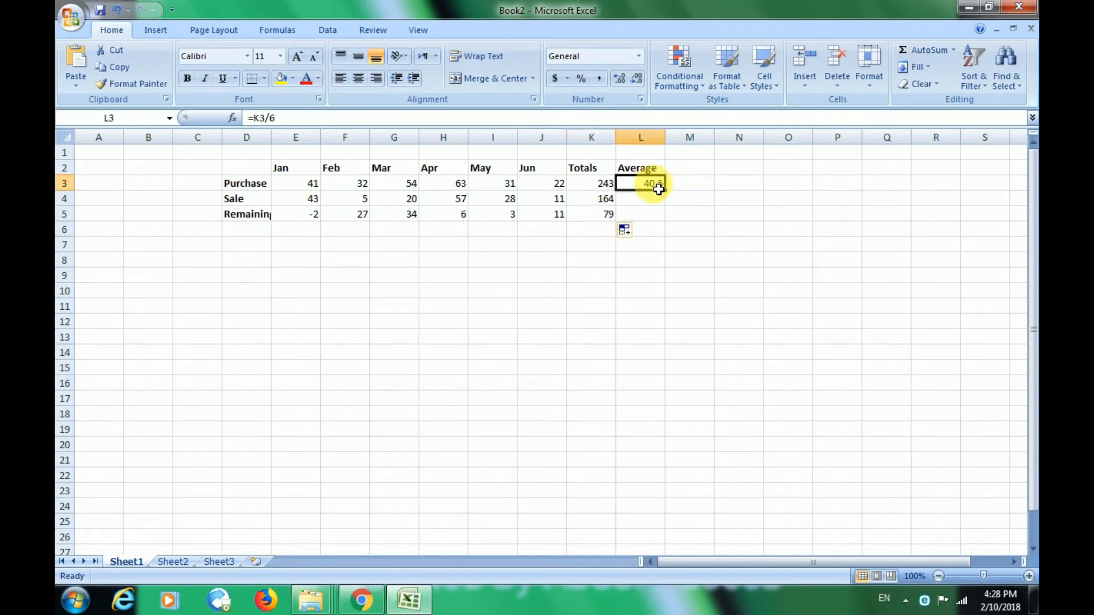
{"action": "left_click_drag", "start_coordinate": [665, 189], "coordinate": [656, 214]}
{"action": "left_click", "coordinate": [691, 214]}
{"action": "left_click", "coordinate": [668, 206]}
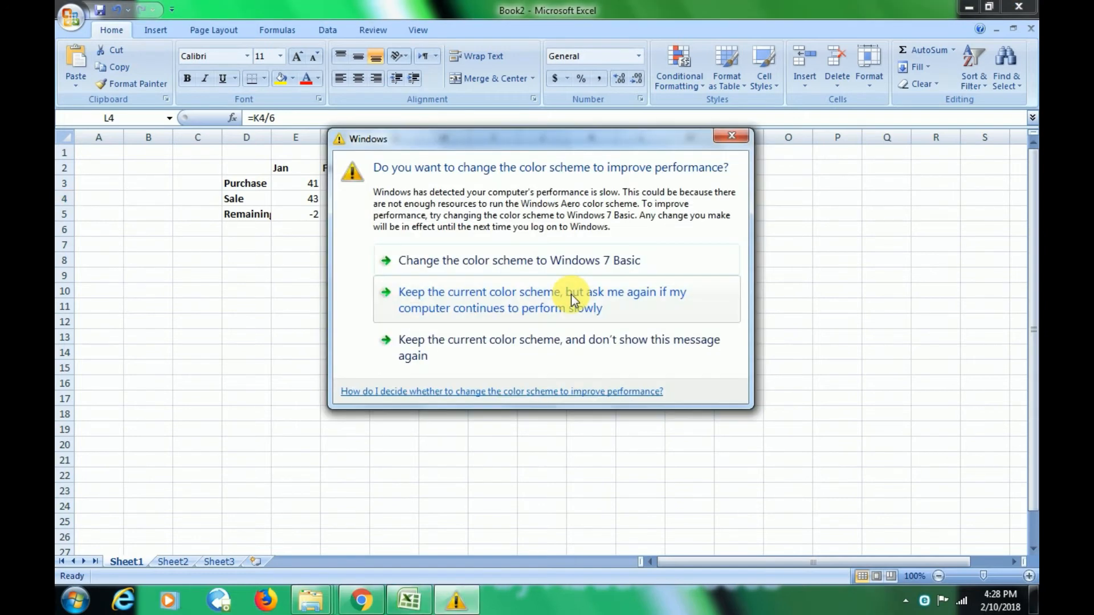
Close each Windows color scheme prompt without changing the scheme and select the empty cell L6
{"action": "left_click", "coordinate": [732, 136]}
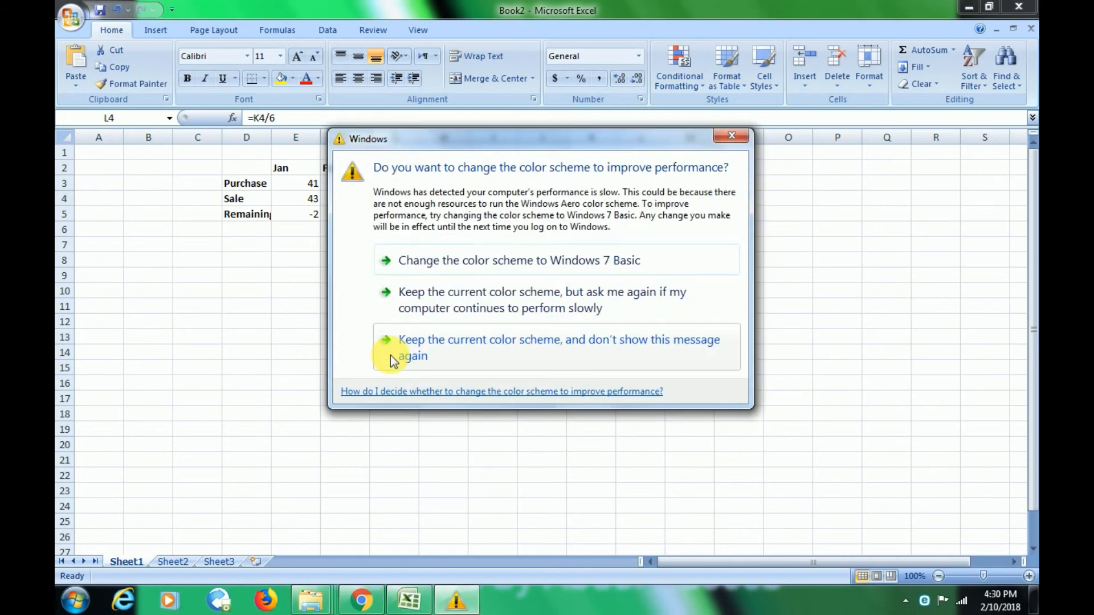
{"action": "left_click", "coordinate": [730, 140]}
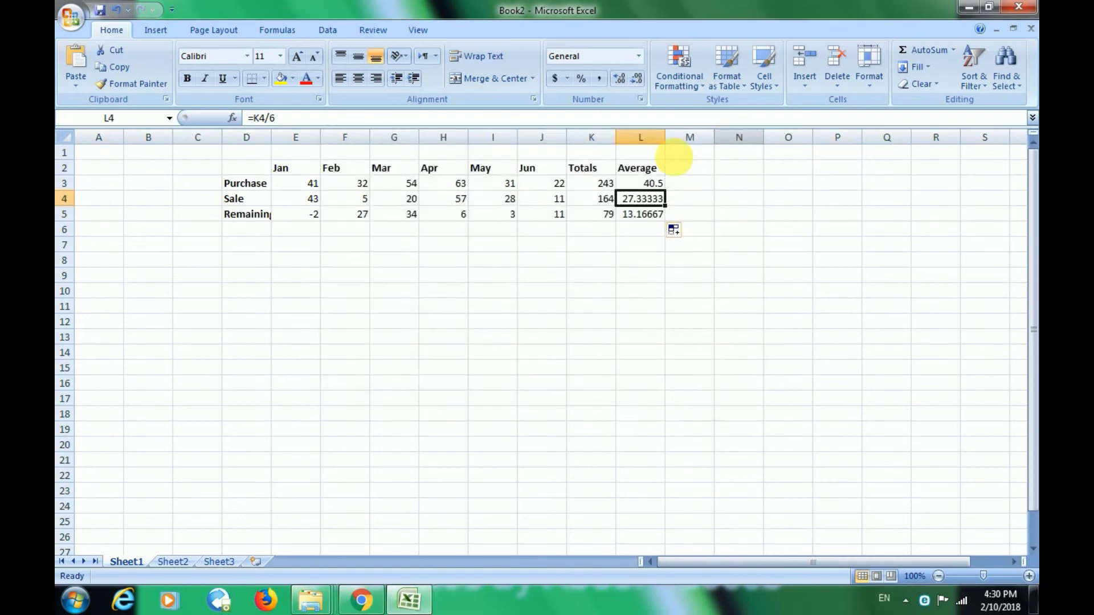
{"action": "left_click", "coordinate": [447, 306]}
{"action": "left_click", "coordinate": [465, 263]}
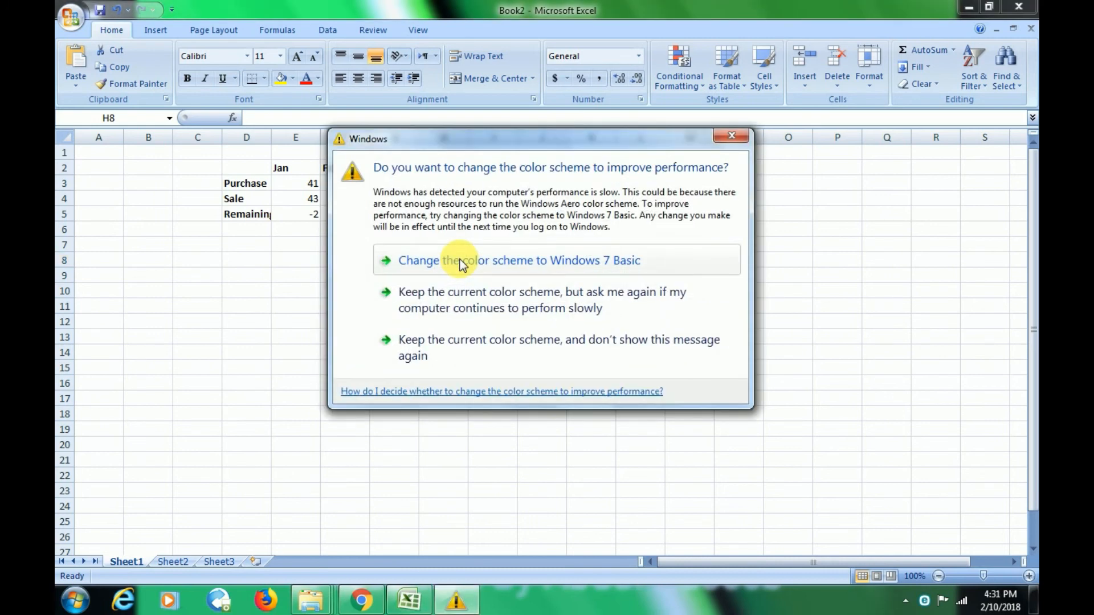
{"action": "left_click", "coordinate": [731, 137]}
{"action": "left_click", "coordinate": [641, 234]}
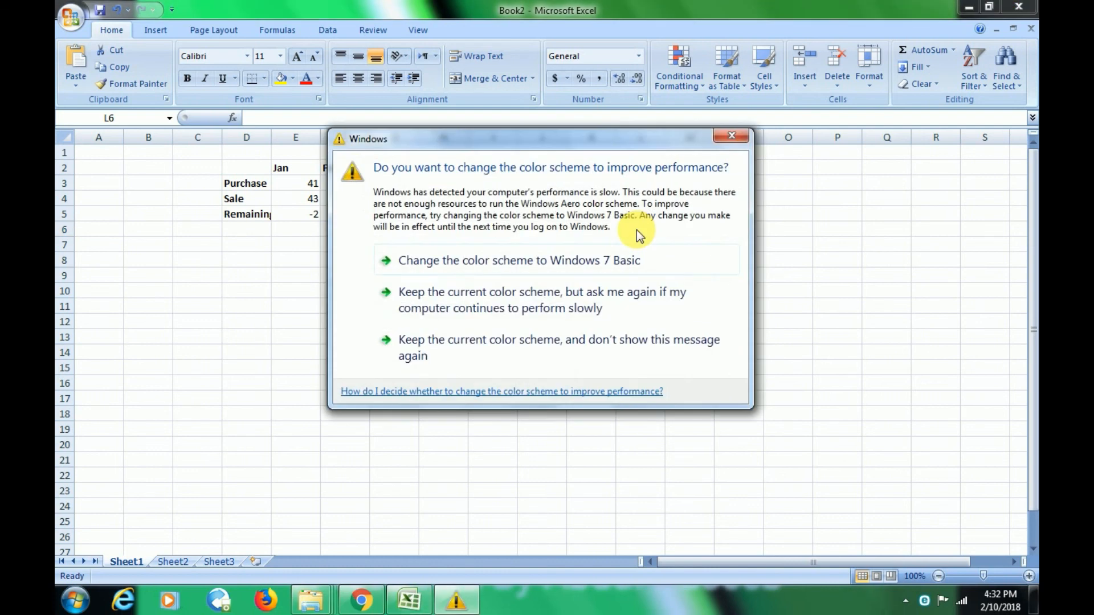
{"action": "left_click", "coordinate": [734, 136]}
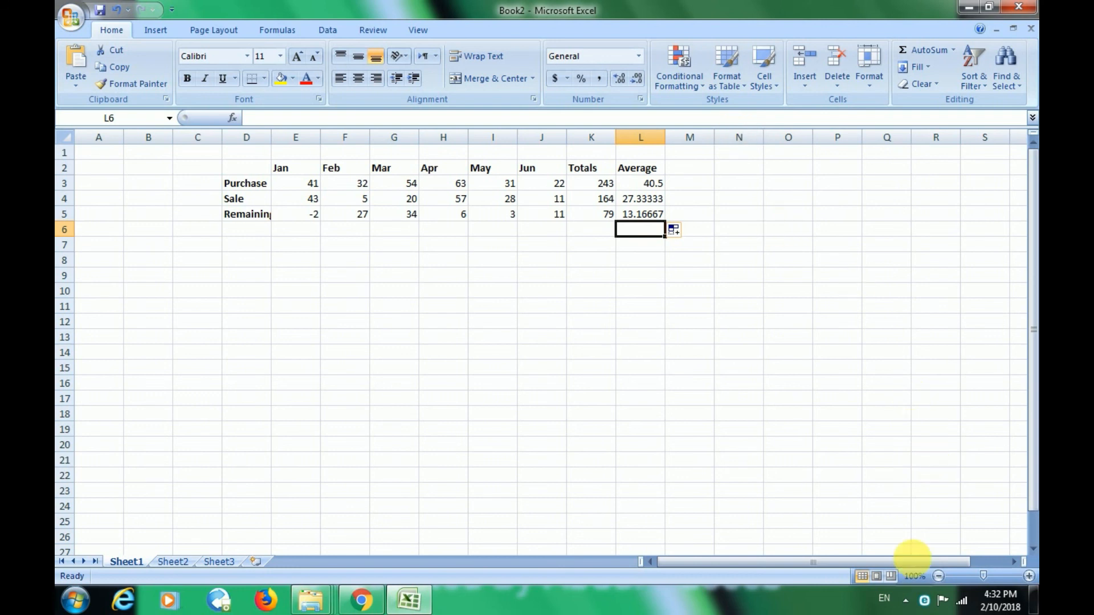
{"action": "left_click", "coordinate": [905, 599]}
{"action": "left_click", "coordinate": [892, 527]}
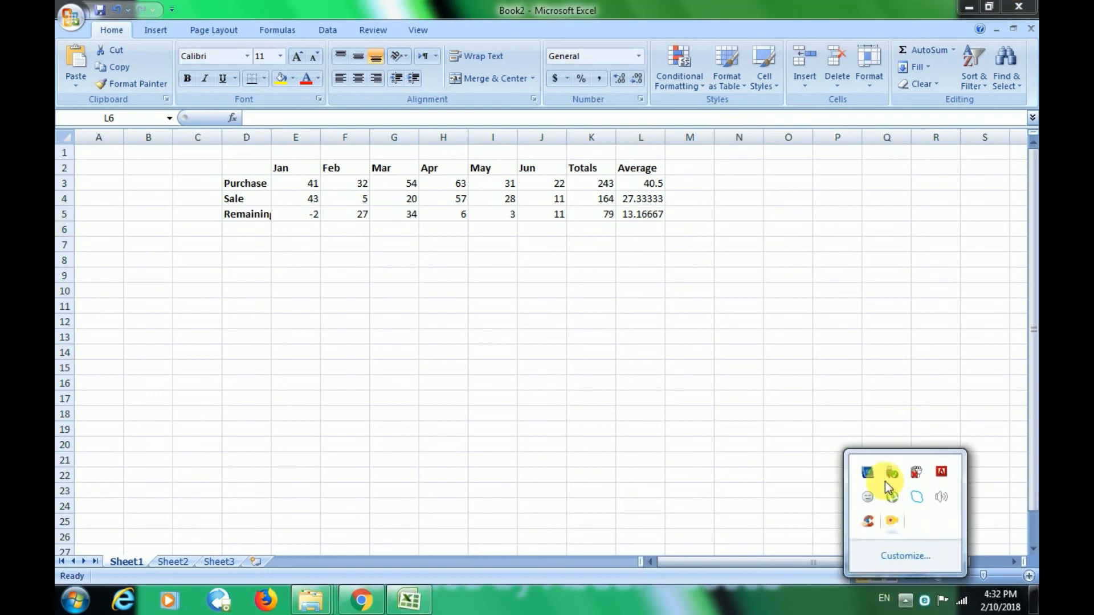